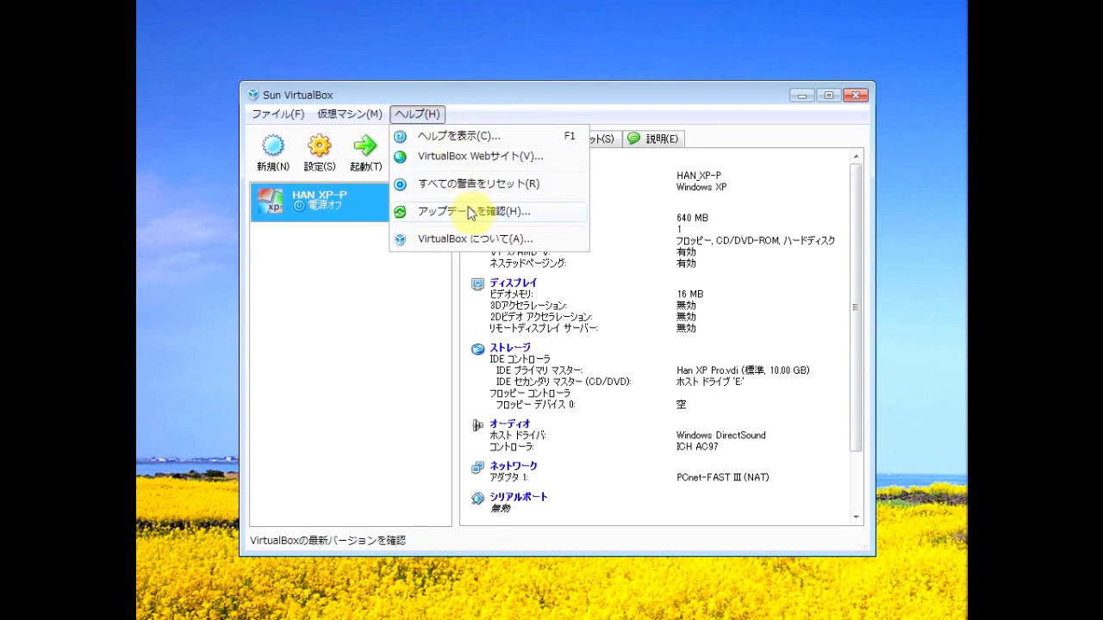
# - Check the installed VirtualBox version in the About information and close it
pyautogui.click(476, 238)
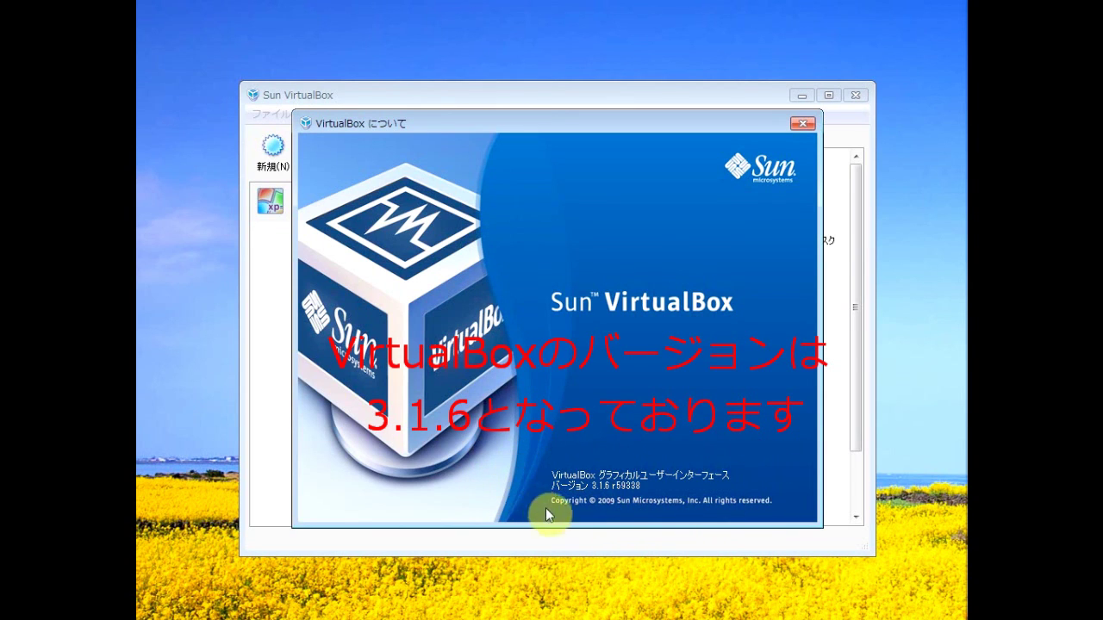
pyautogui.click(693, 360)
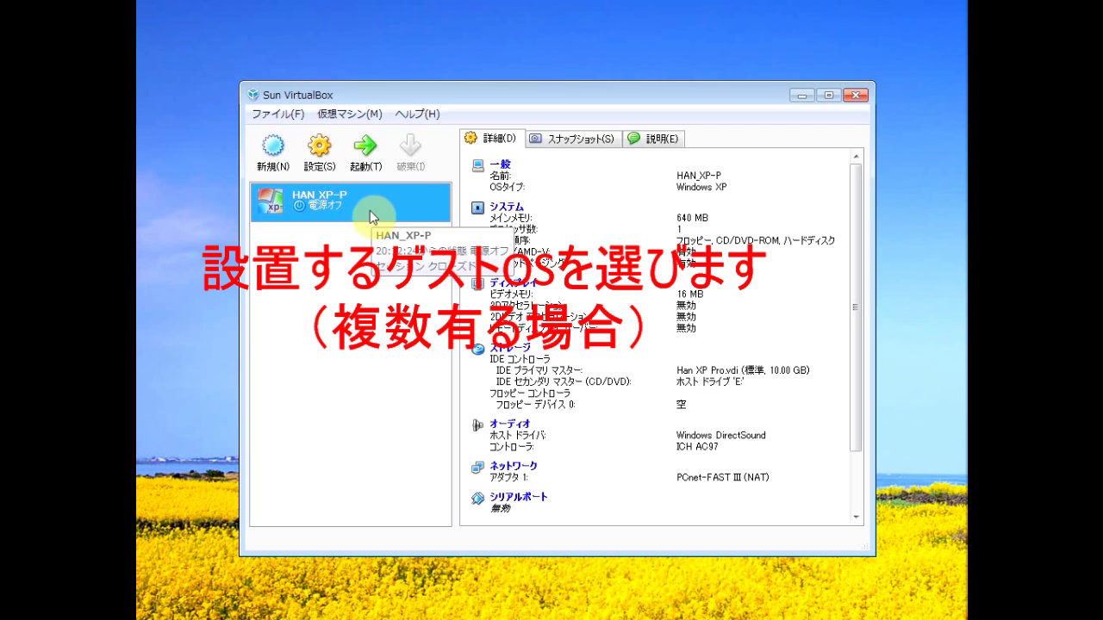
# - Open the shared folder settings of the HAN_XP-P virtual machine and begin adding a new shared folder
pyautogui.click(326, 168)
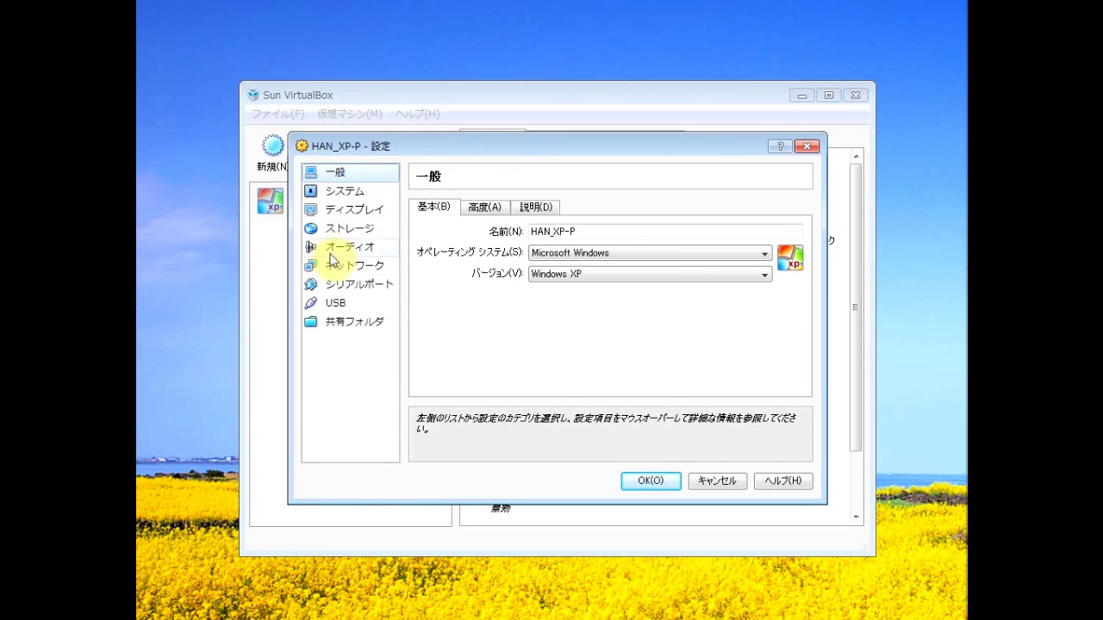
pyautogui.click(339, 328)
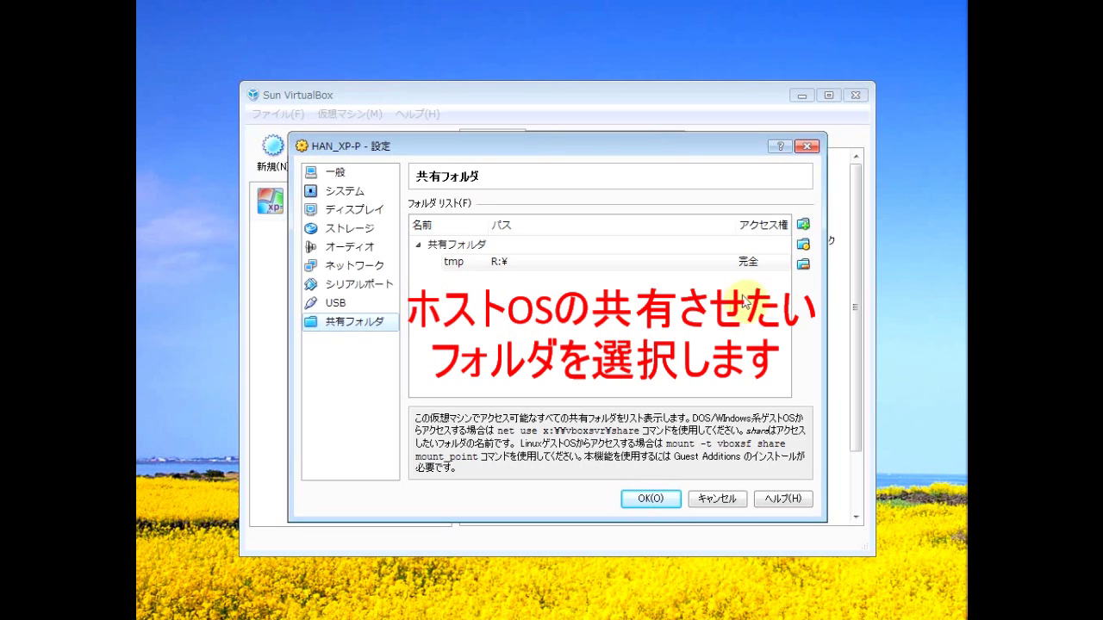
pyautogui.click(804, 226)
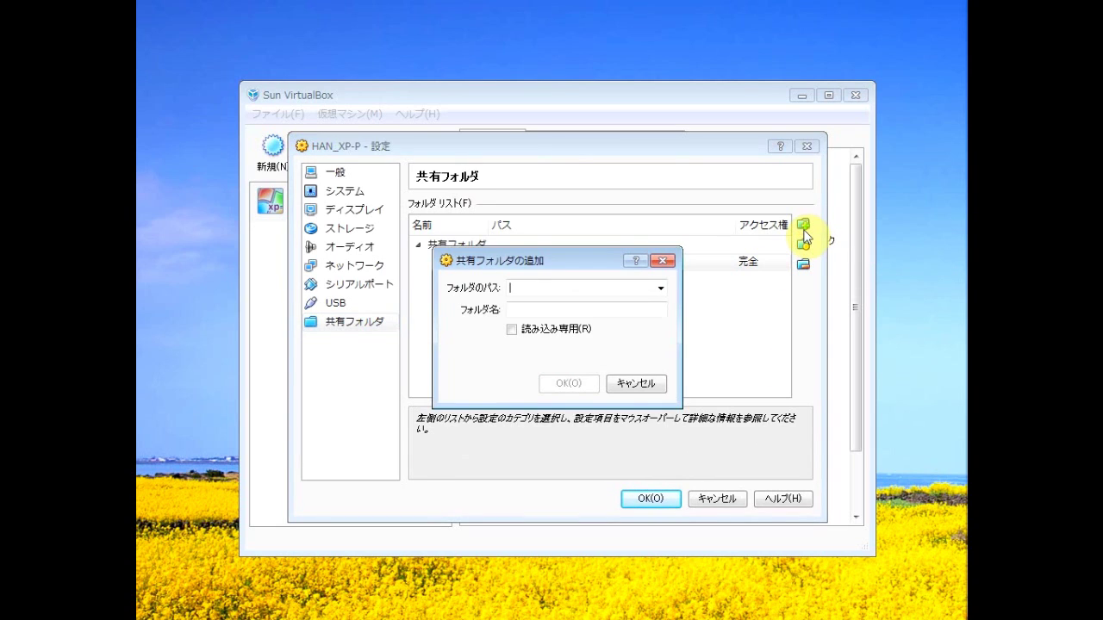
# - Choose the TMP folder on the host's My_Data (D:) drive as the path of the new shared folder
pyautogui.click(660, 289)
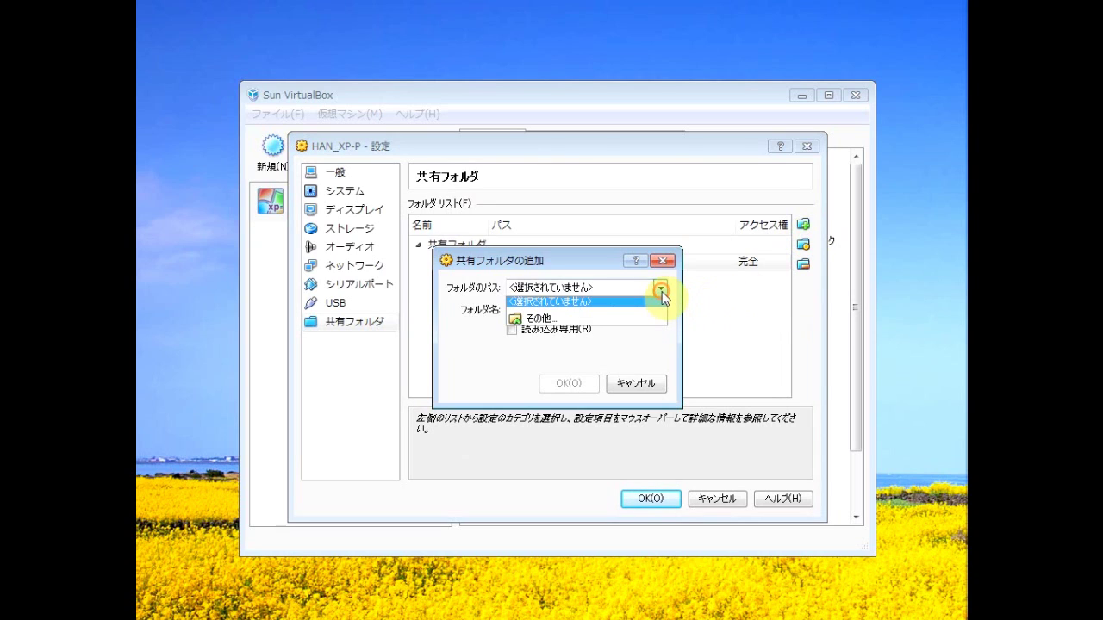
pyautogui.click(662, 291)
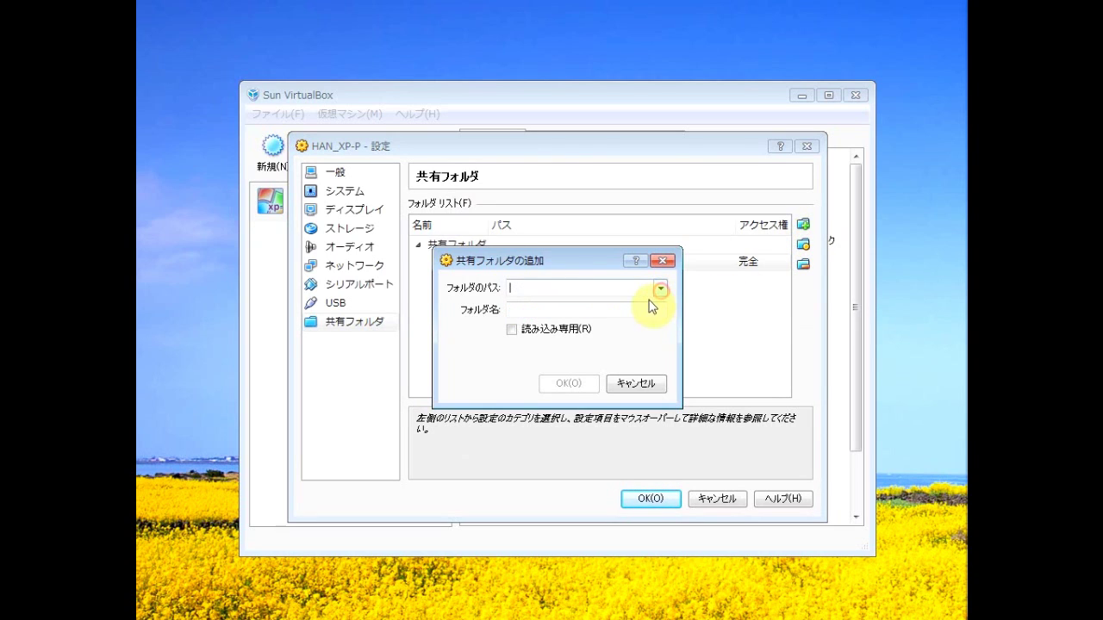
pyautogui.click(662, 292)
pyautogui.click(613, 318)
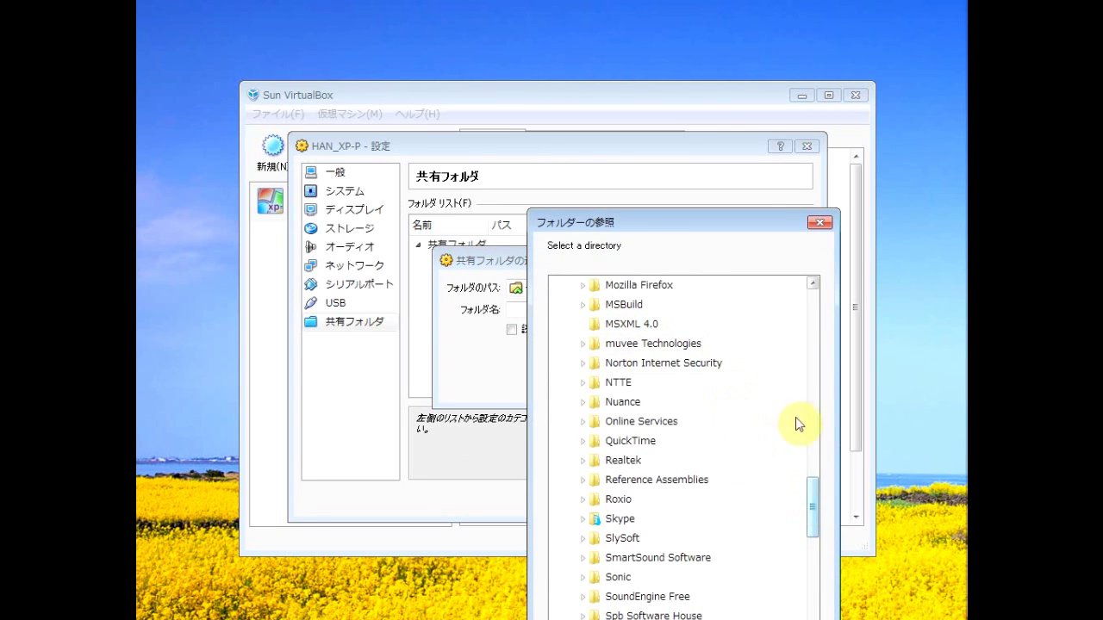
pyautogui.click(742, 221)
pyautogui.moveTo(743, 164); pyautogui.dragTo(717, 114)
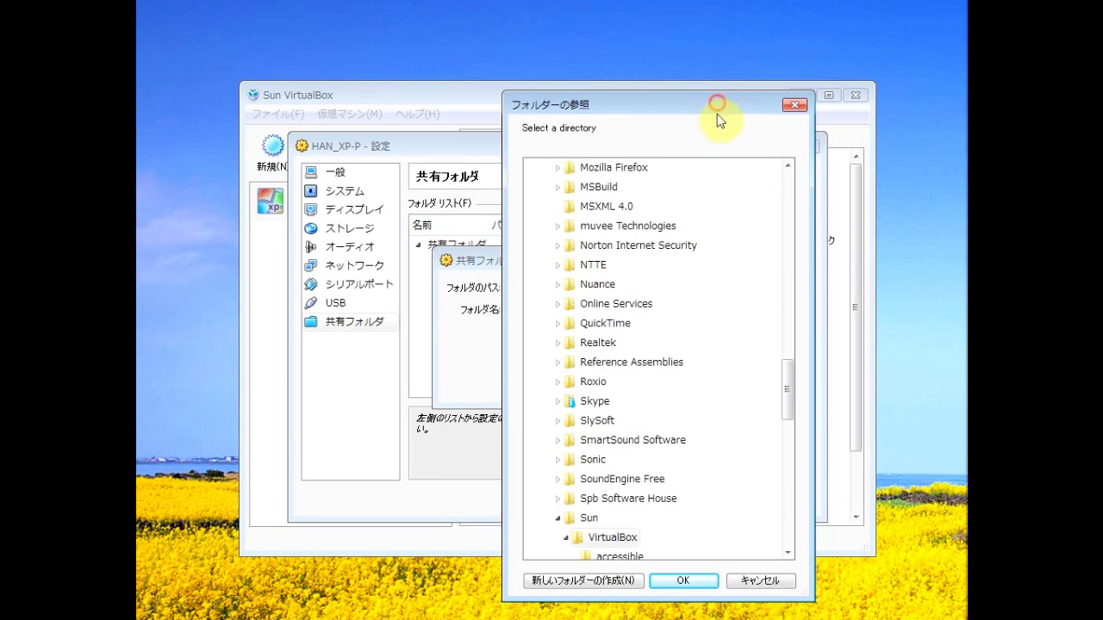
pyautogui.click(789, 383)
pyautogui.moveTo(789, 384); pyautogui.dragTo(778, 209)
pyautogui.click(541, 167)
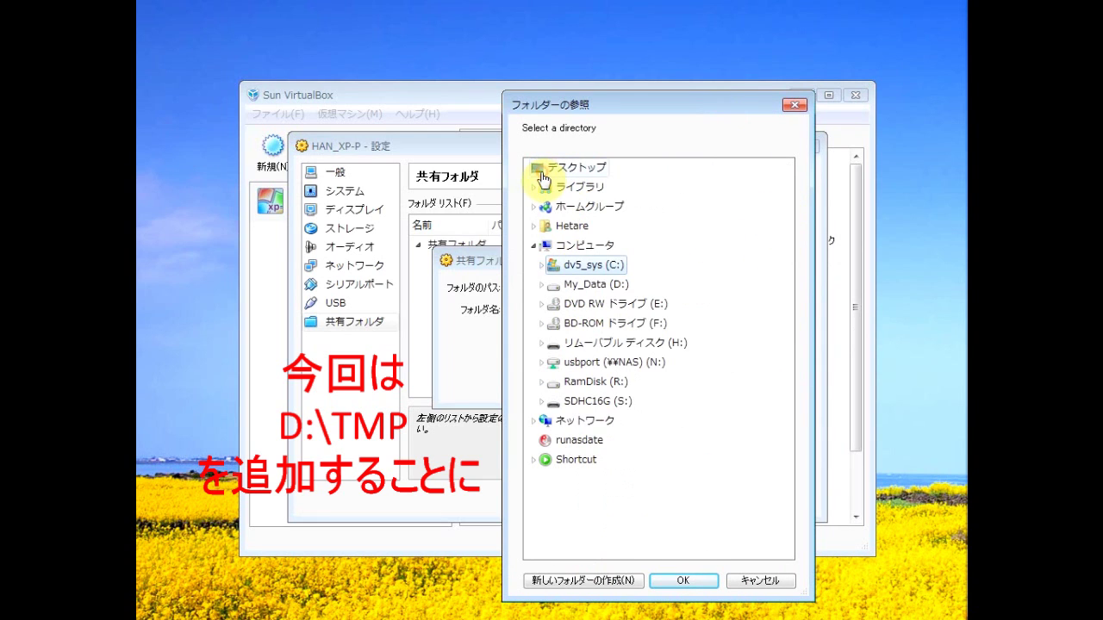
pyautogui.click(541, 285)
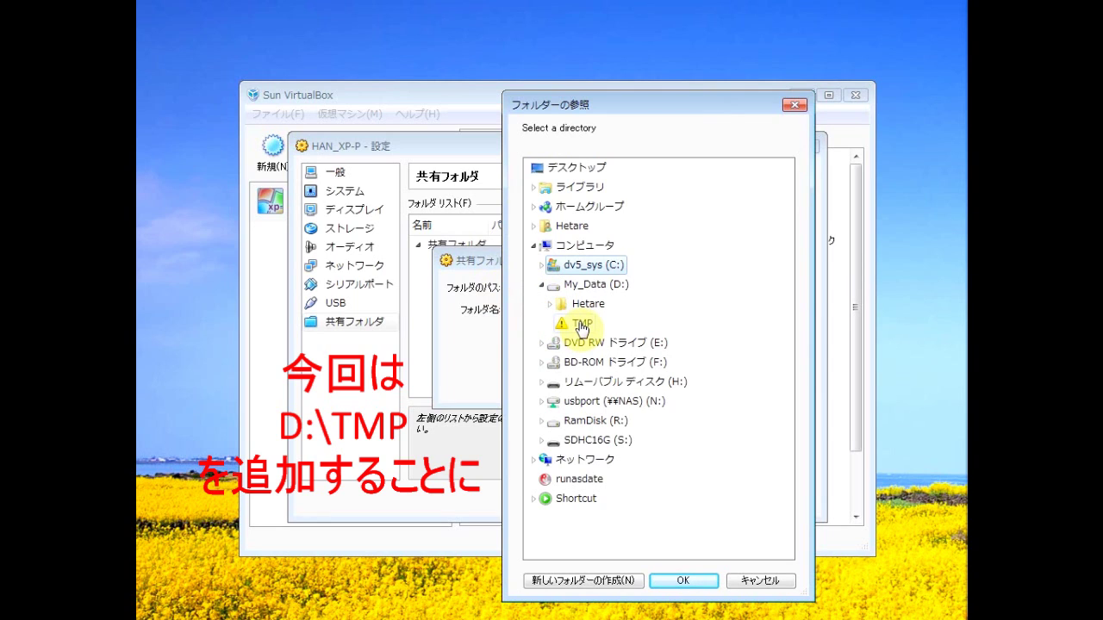
pyautogui.click(583, 326)
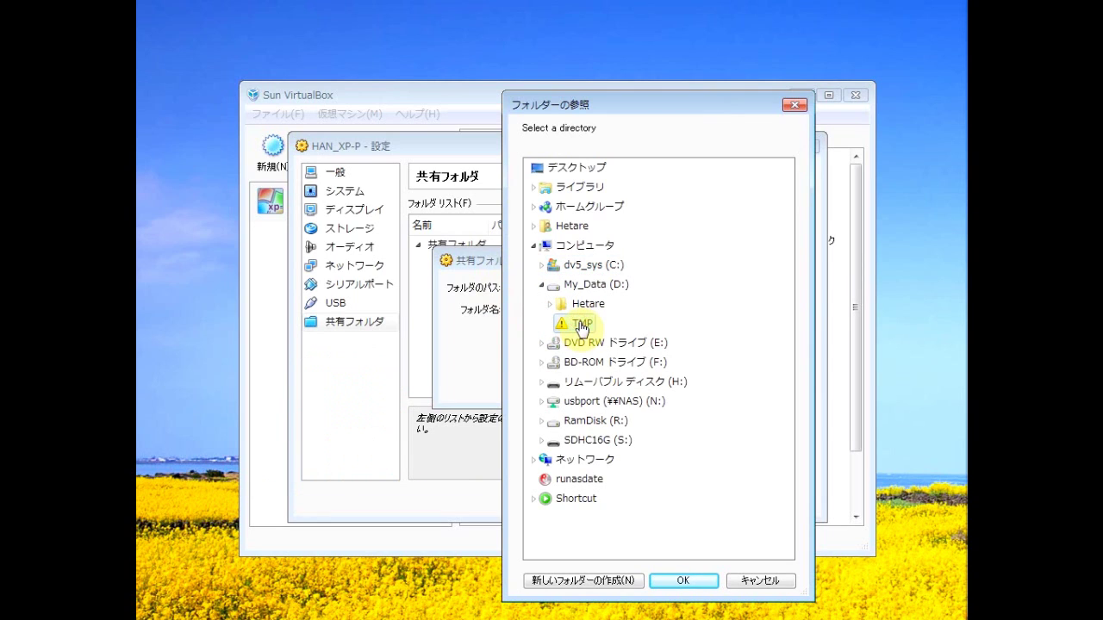
pyautogui.click(683, 582)
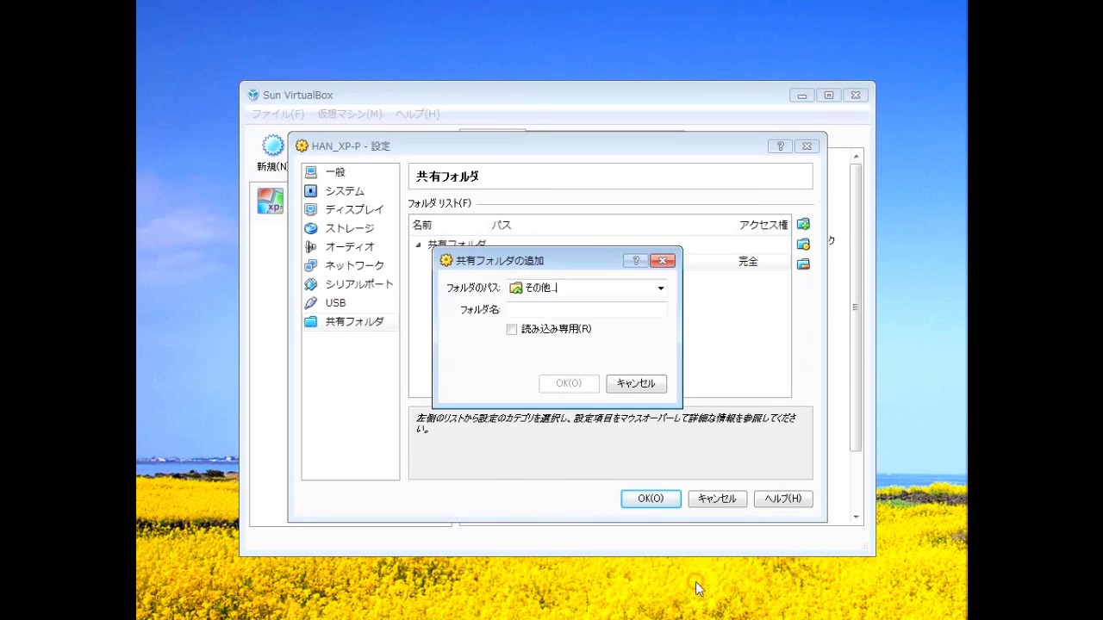
# - Name the shared folder dv5_TMP, add it to the list and save the virtual machine's settings
pyautogui.click(508, 310)
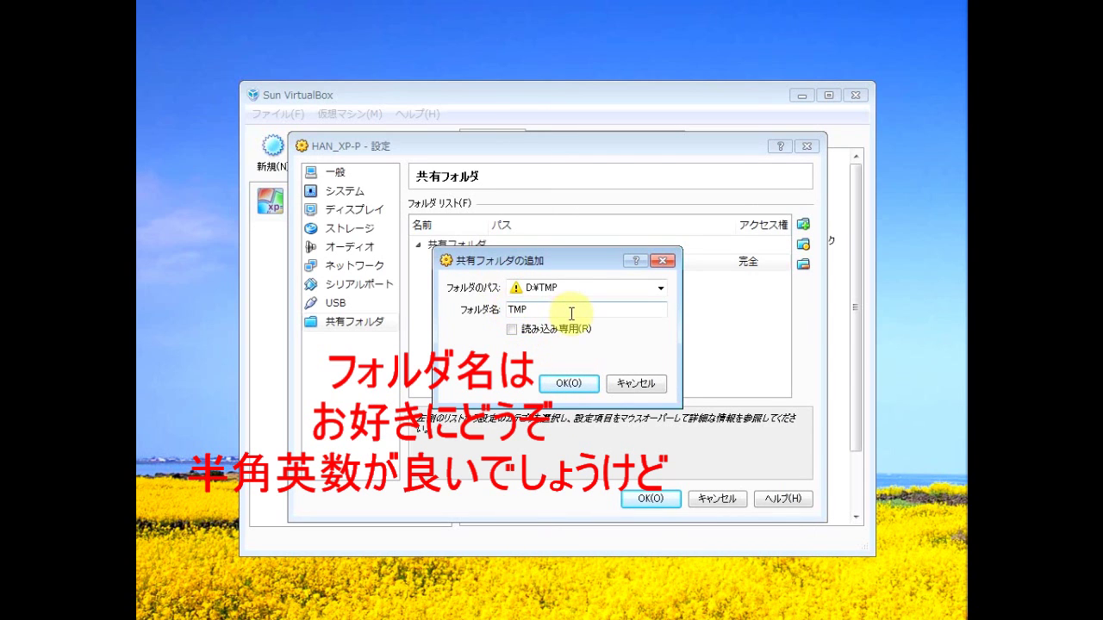
pyautogui.write('dv5')
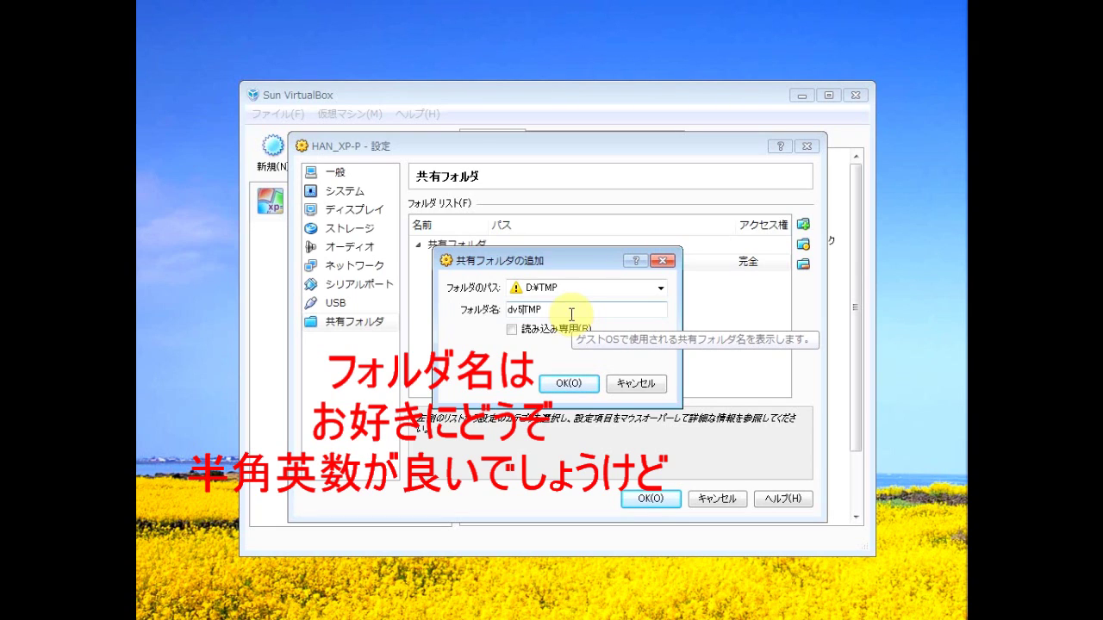
pyautogui.write('_')
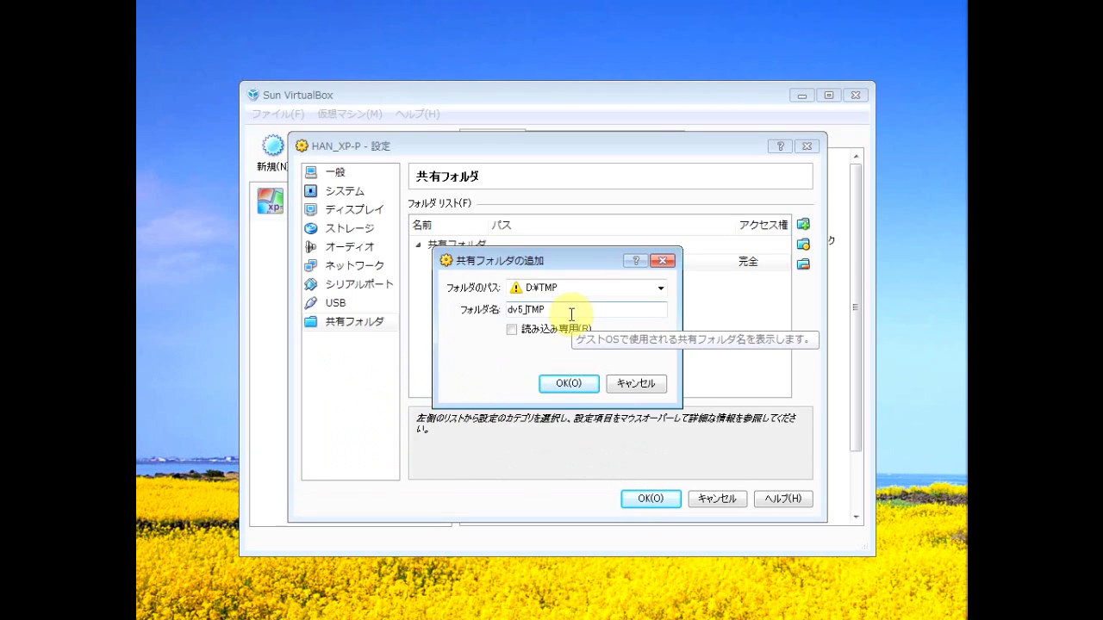
pyautogui.click(572, 385)
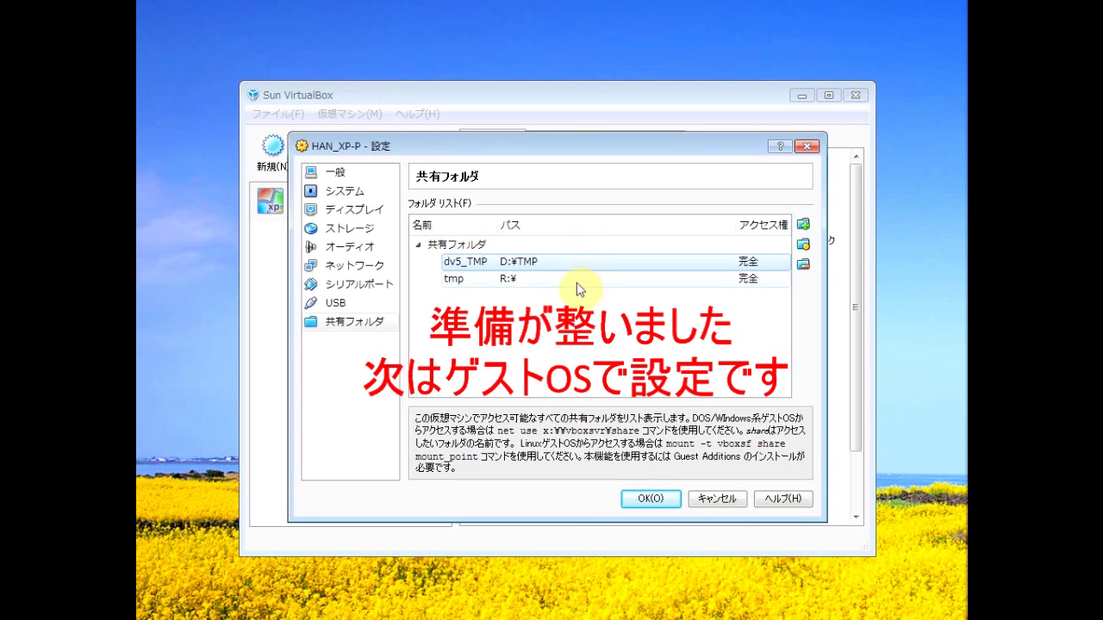
pyautogui.click(653, 501)
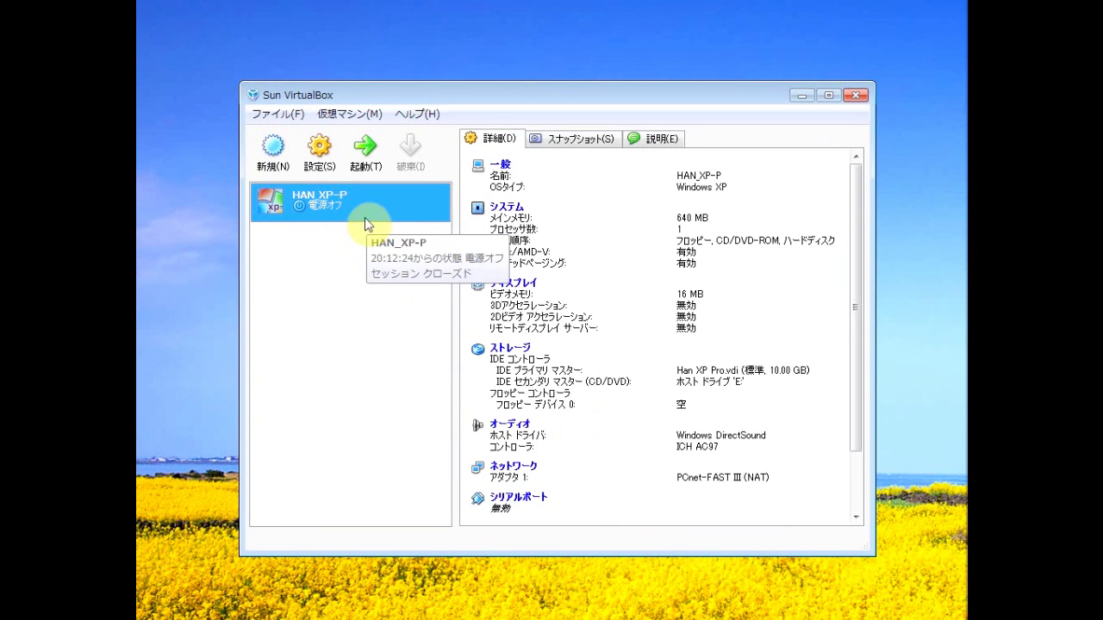
# - Start the HAN_XP-P virtual machine and open My Computer in the guest Windows XP
pyautogui.click(372, 151)
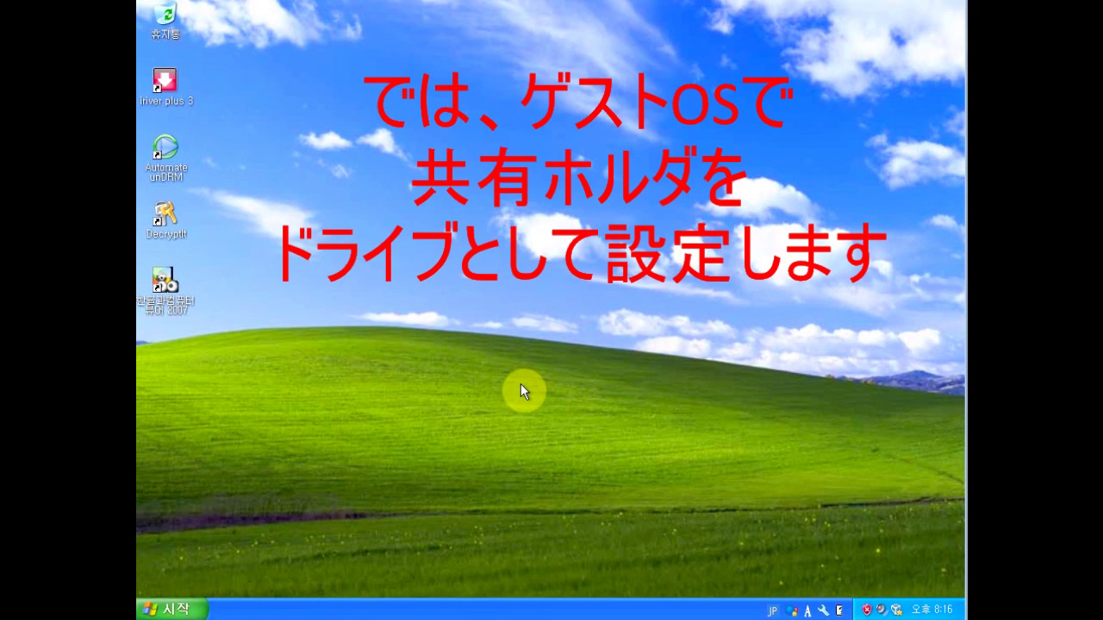
pyautogui.click(176, 610)
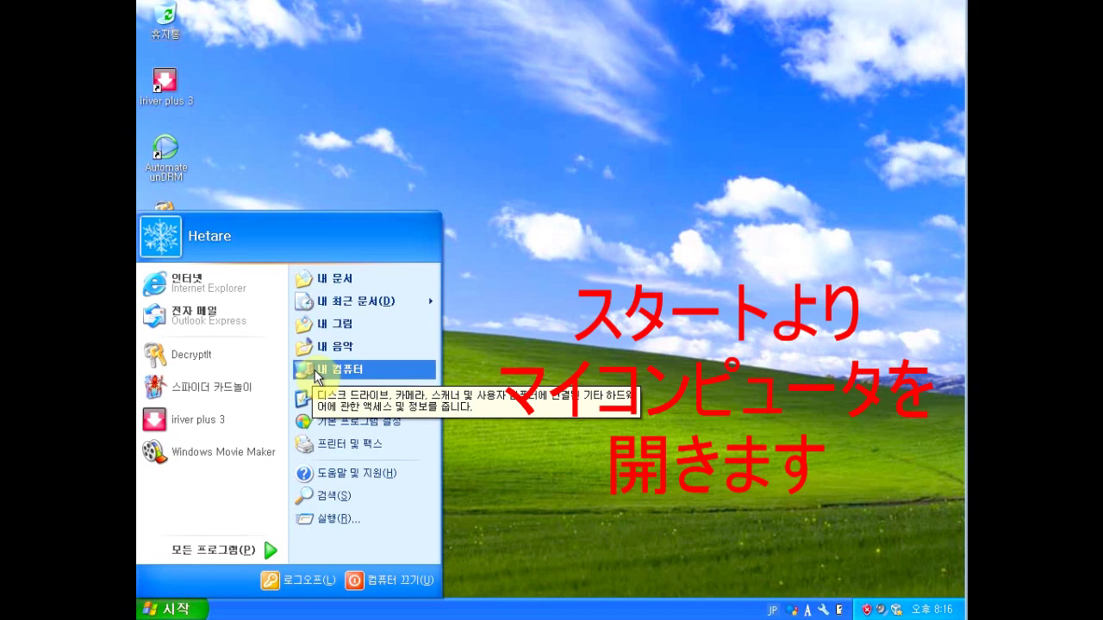
pyautogui.click(339, 369)
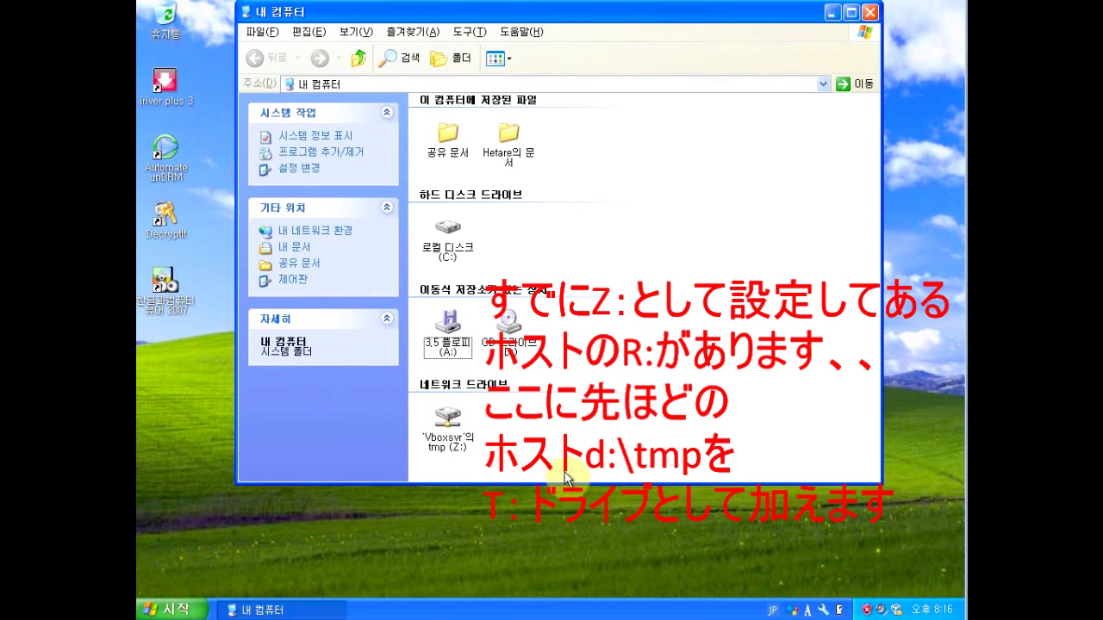
# - Begin mapping a network drive in the guest and assign it the drive letter T:
pyautogui.click(483, 32)
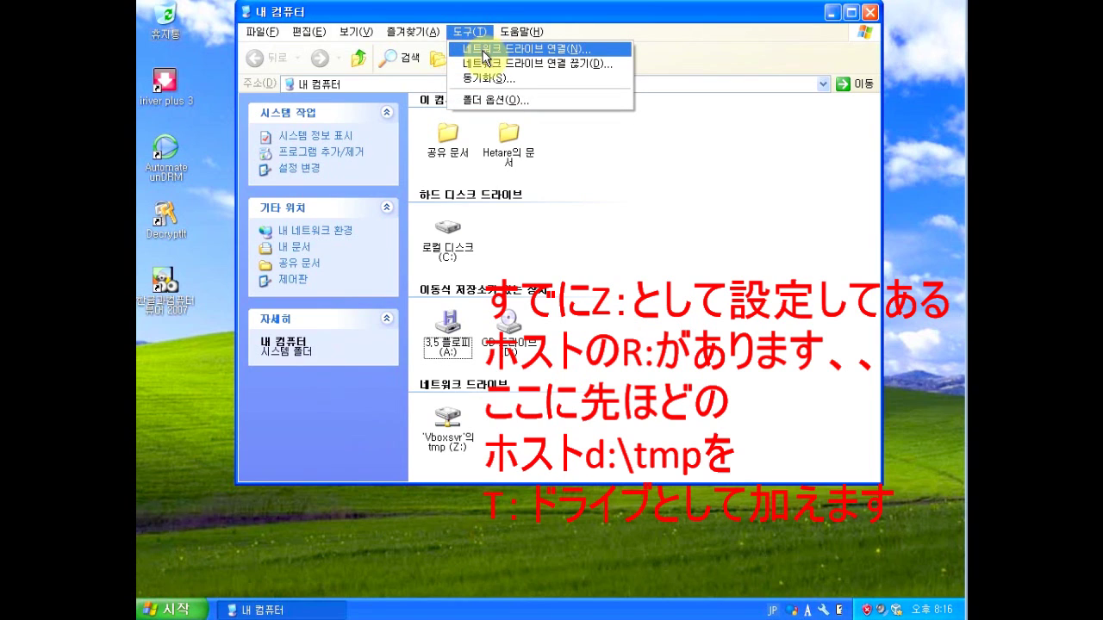
pyautogui.click(484, 50)
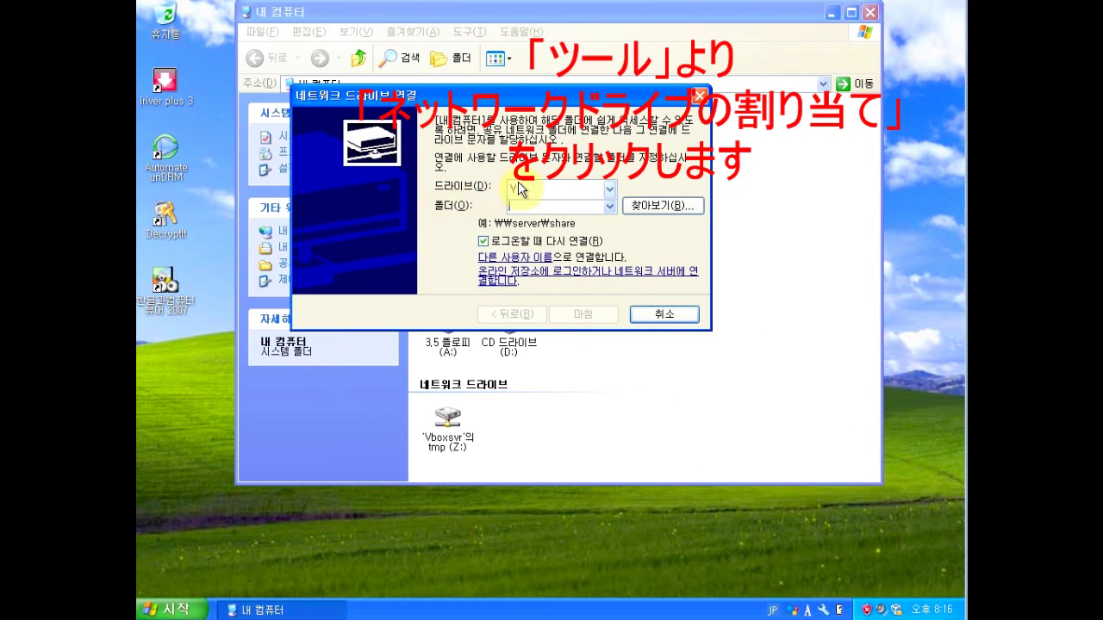
pyautogui.click(613, 189)
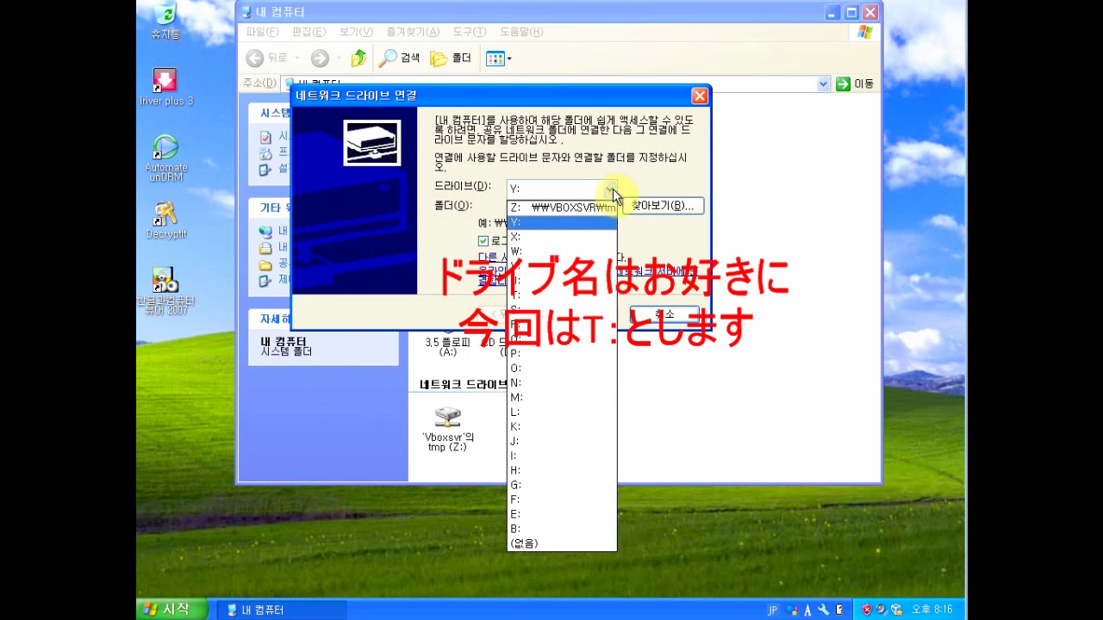
pyautogui.click(555, 282)
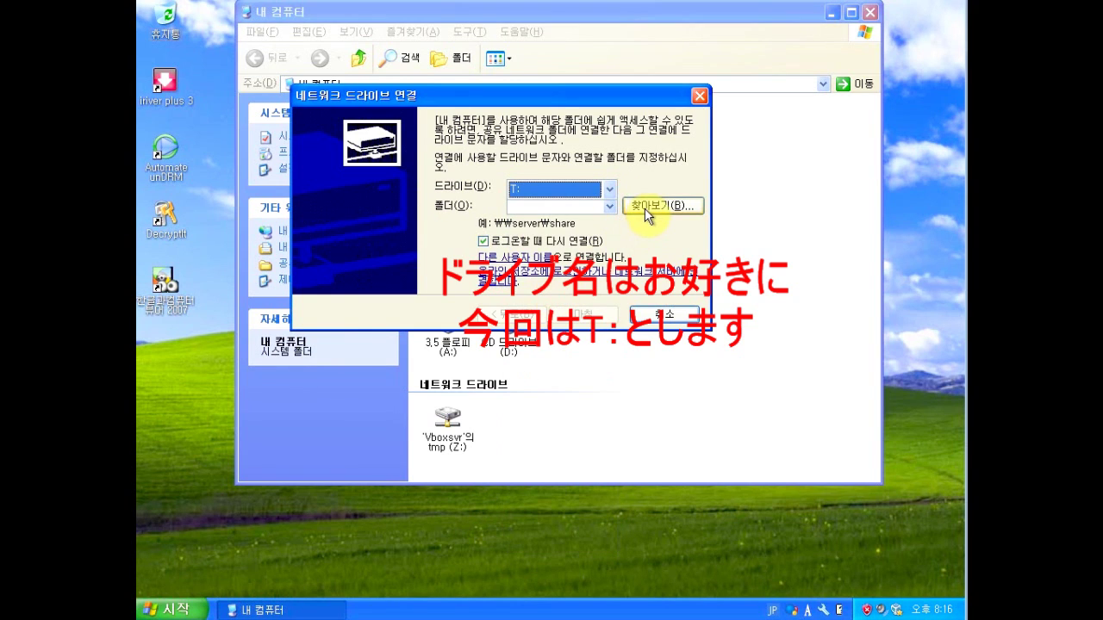
# - Select \\VBOXSVR\dv5_TMP under VirtualBox Shared Folders as the network folder and finish the drive mapping
pyautogui.click(644, 208)
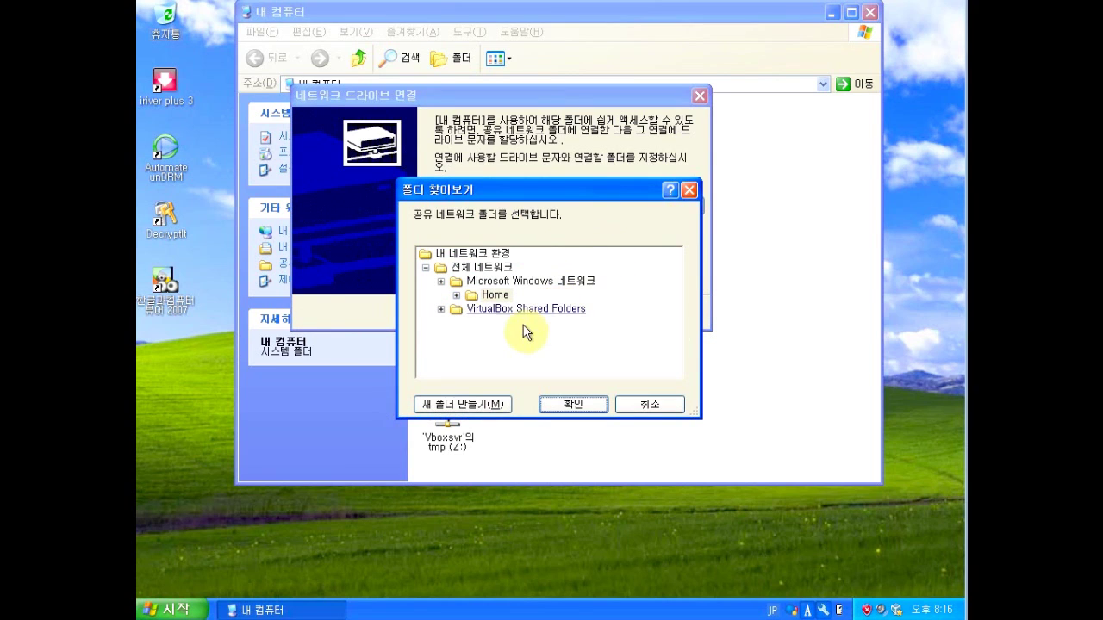
pyautogui.click(438, 309)
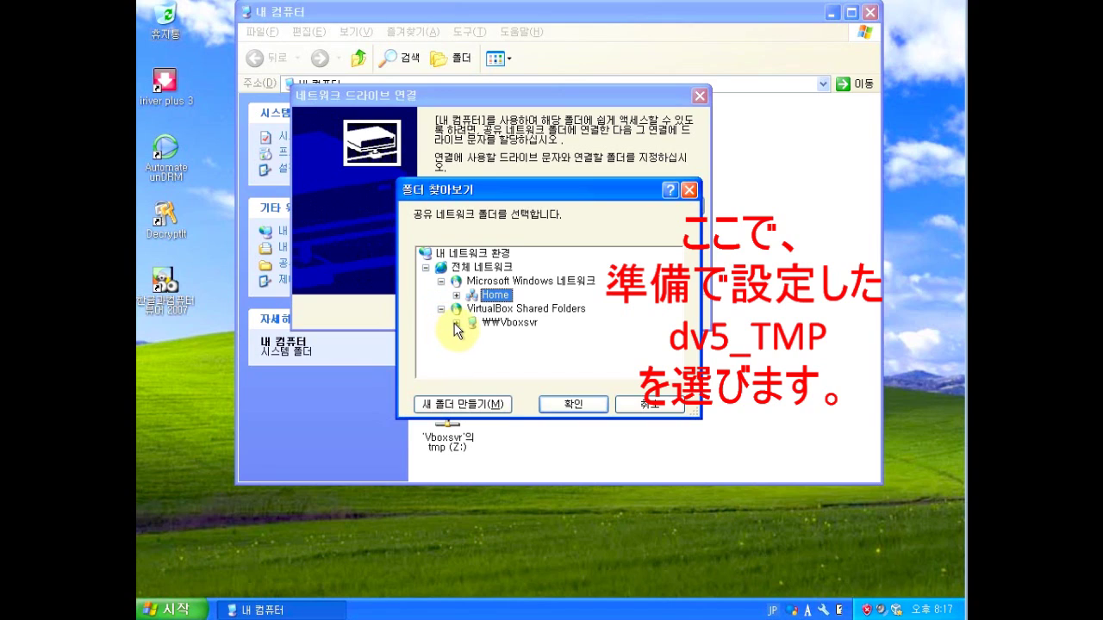
pyautogui.click(456, 324)
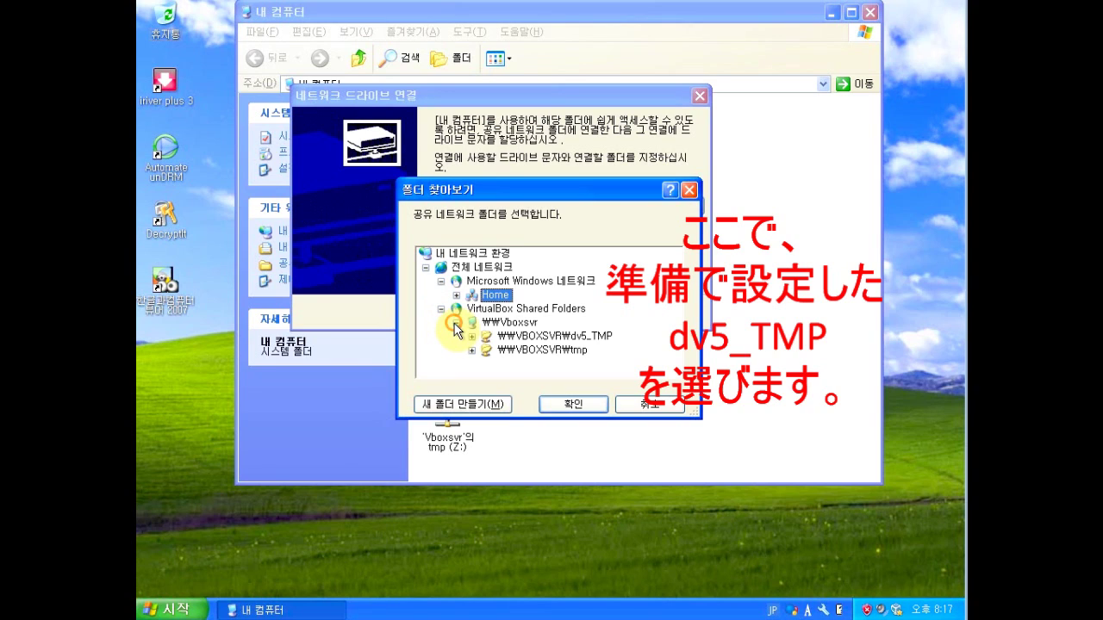
pyautogui.click(513, 338)
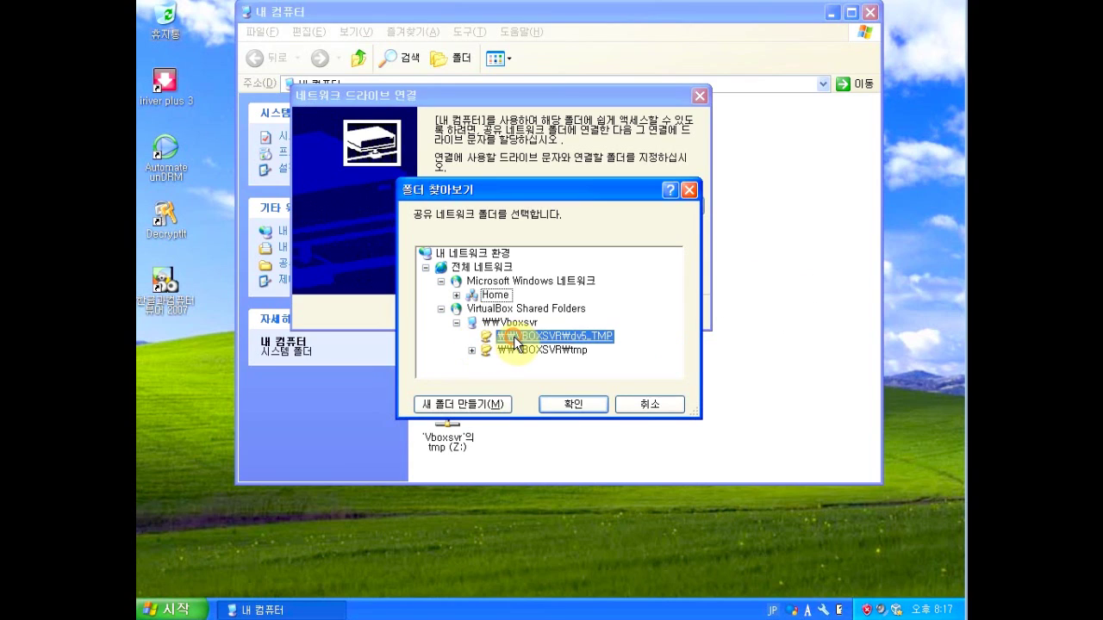
pyautogui.click(569, 405)
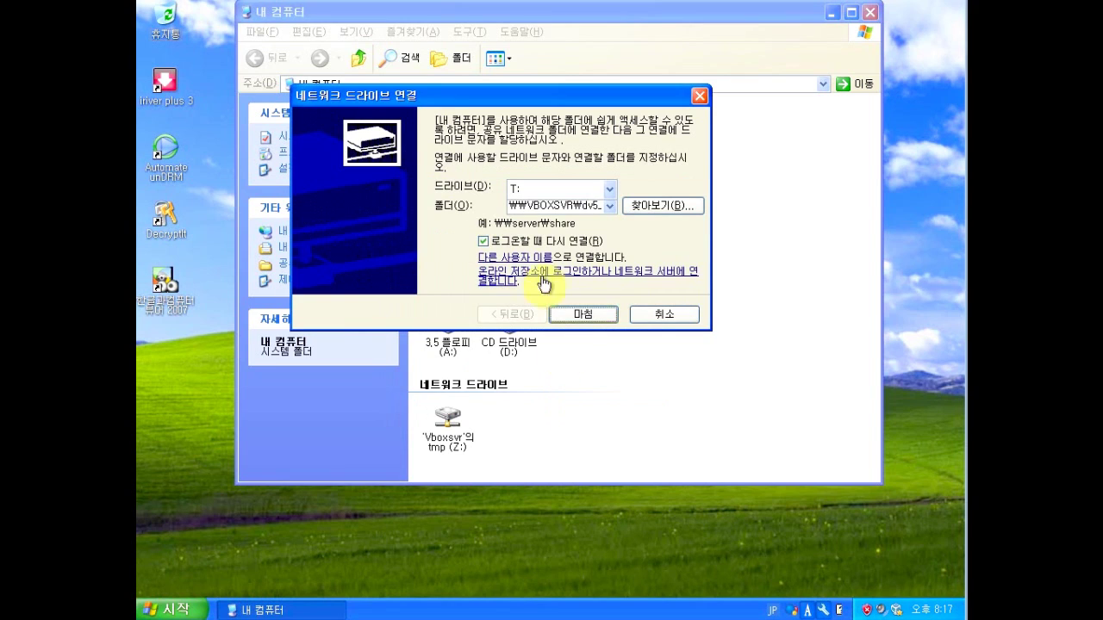
pyautogui.click(571, 315)
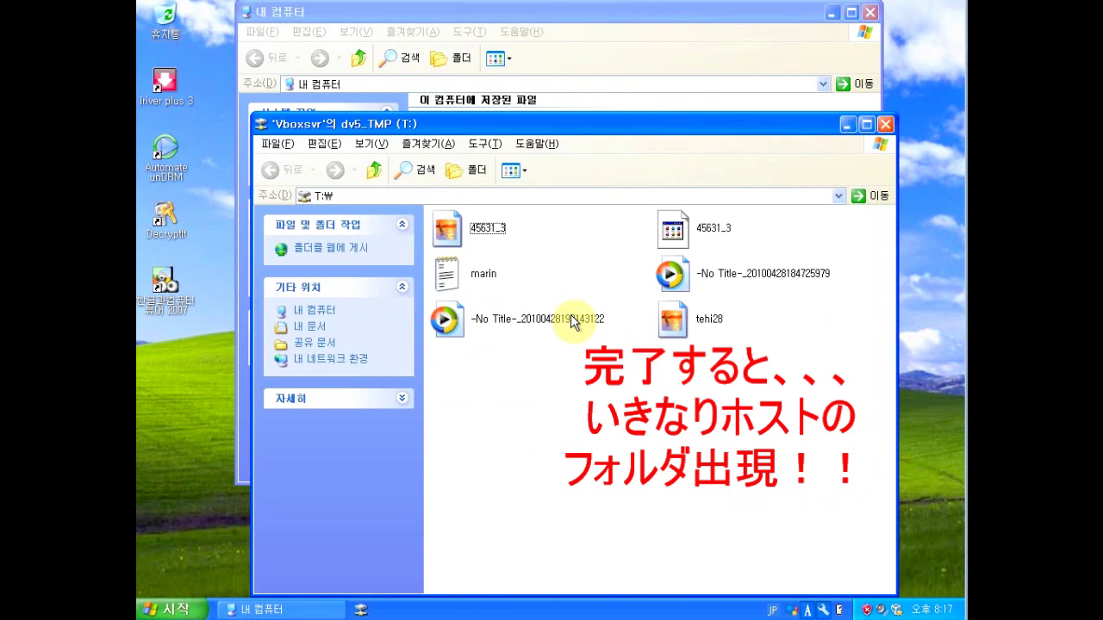
# - Close the folder window, reopen the T: drive from My Computer and compare its files with the host's D:\TMP folder
pyautogui.click(891, 126)
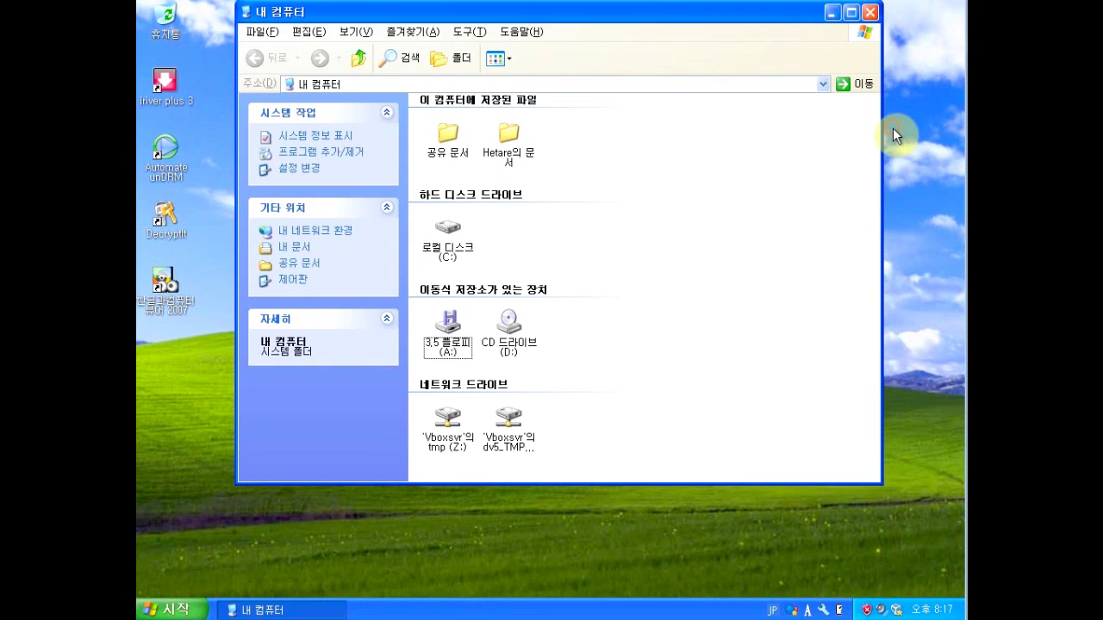
pyautogui.click(509, 437)
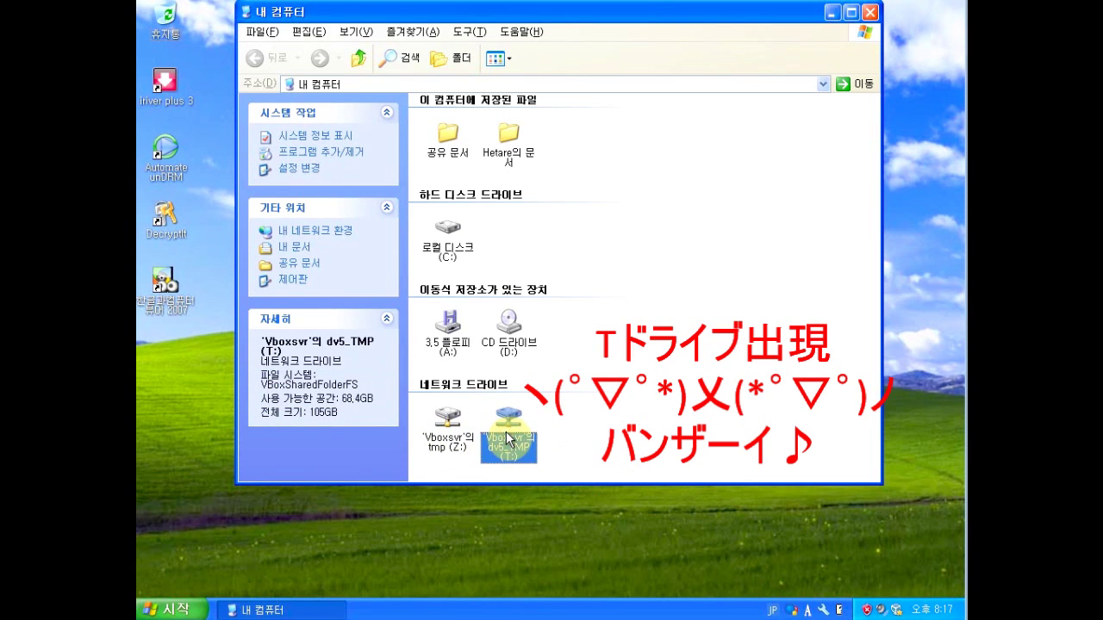
pyautogui.doubleClick(509, 438)
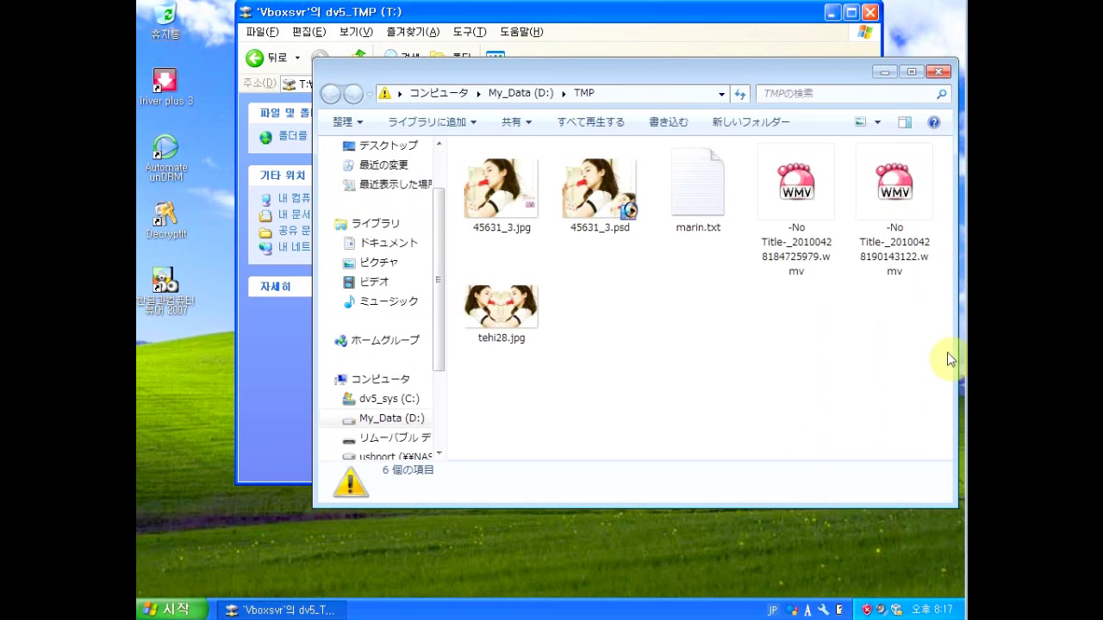
pyautogui.click(729, 81)
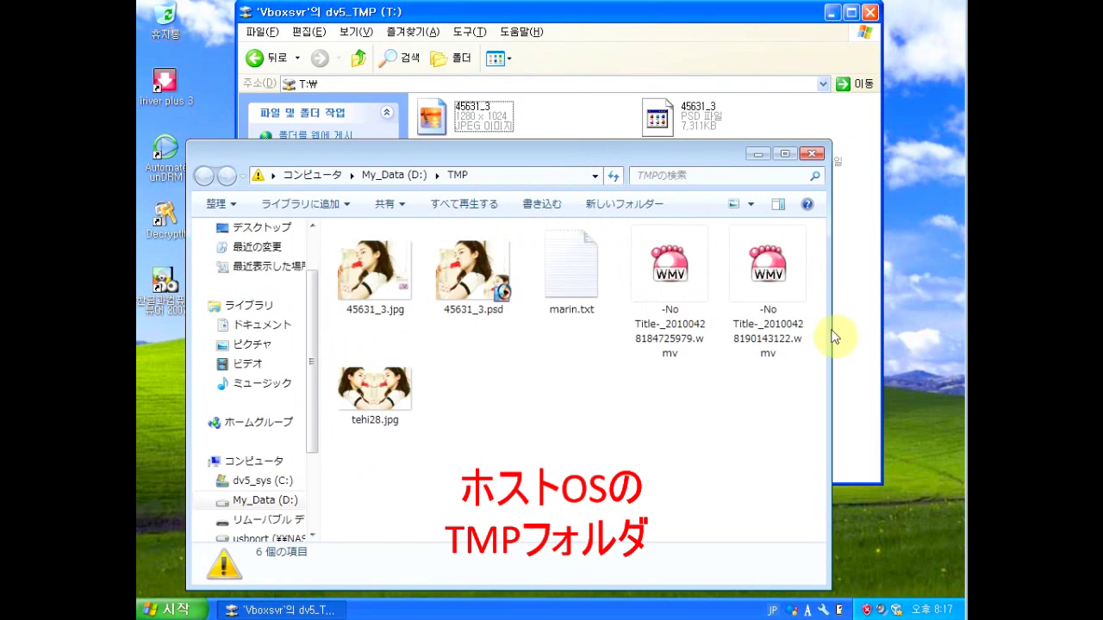
# - Narrow the host's TMP folder window, move it beside the guest's T: file list, and compare the files in both folders
pyautogui.moveTo(832, 337); pyautogui.dragTo(693, 354)
pyautogui.moveTo(470, 155); pyautogui.dragTo(431, 151)
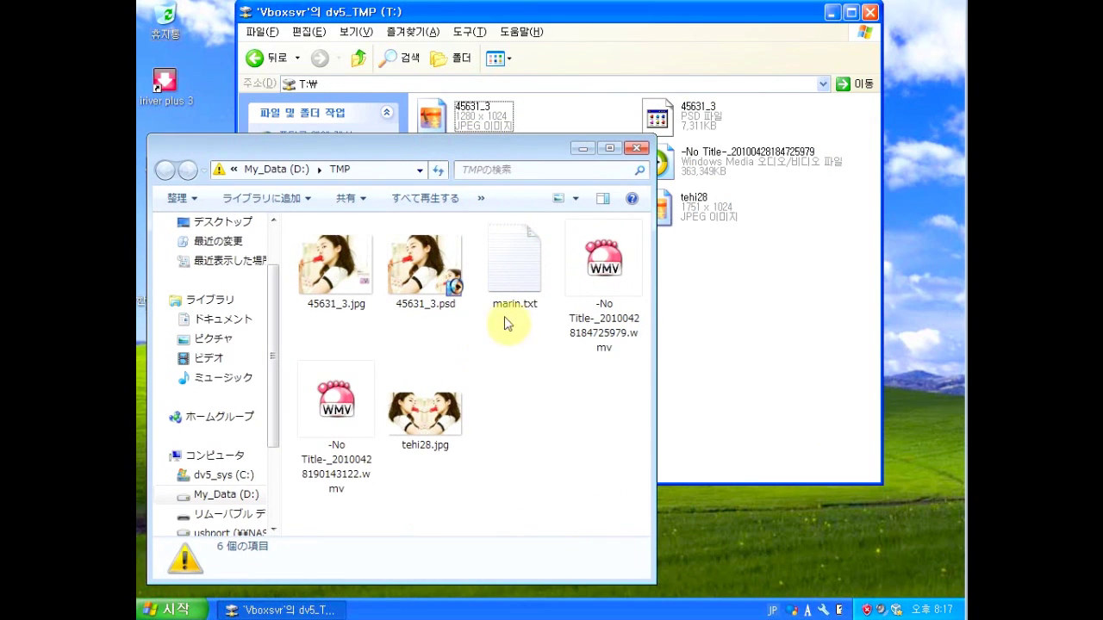
pyautogui.click(566, 18)
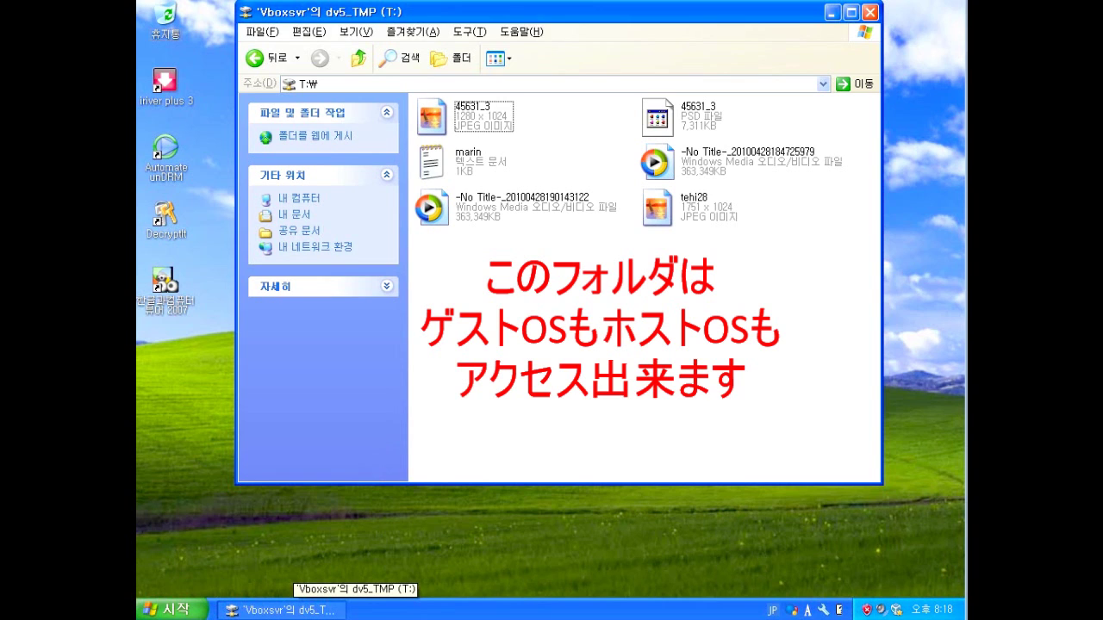
pyautogui.hotkey('alt', 'Tab')
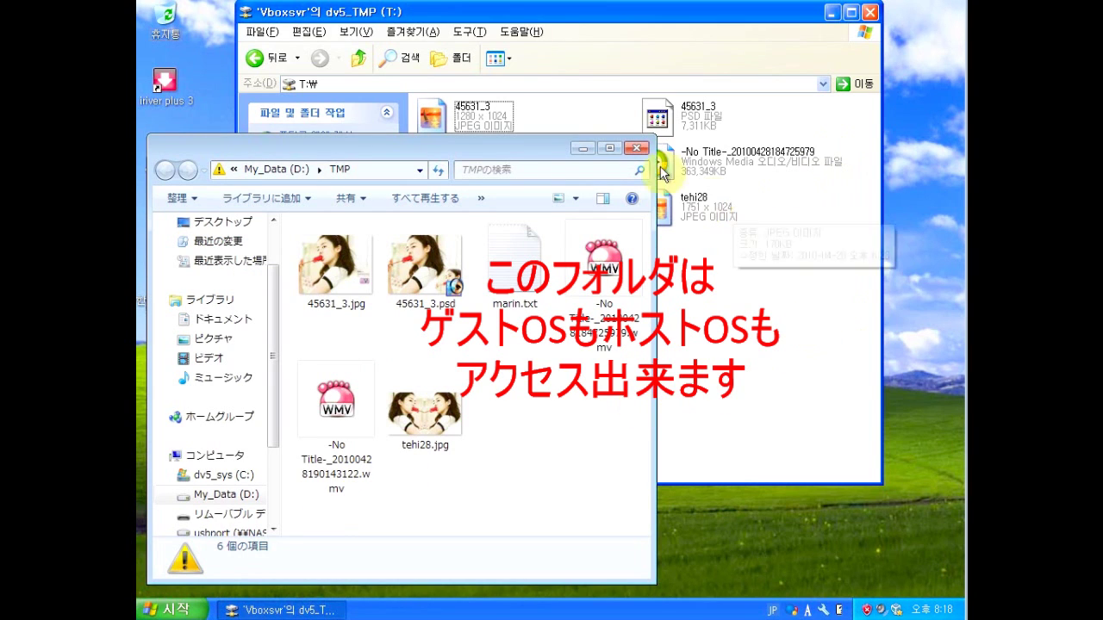
# - Close the host's TMP folder and the guest's T: folder windows, and open My Computer in the guest
pyautogui.click(636, 150)
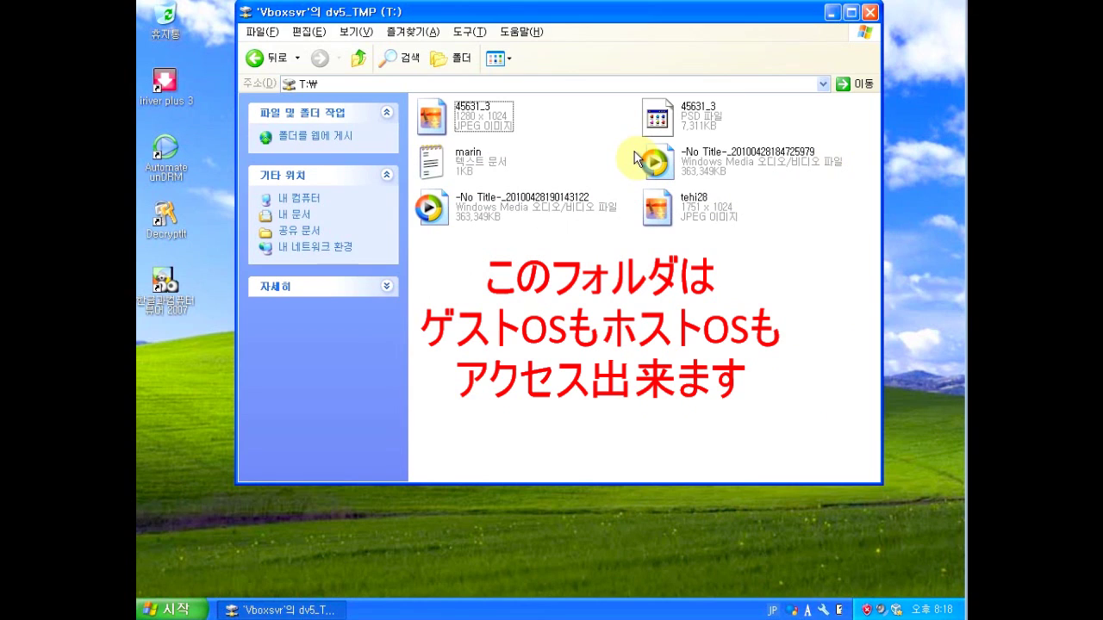
pyautogui.click(871, 17)
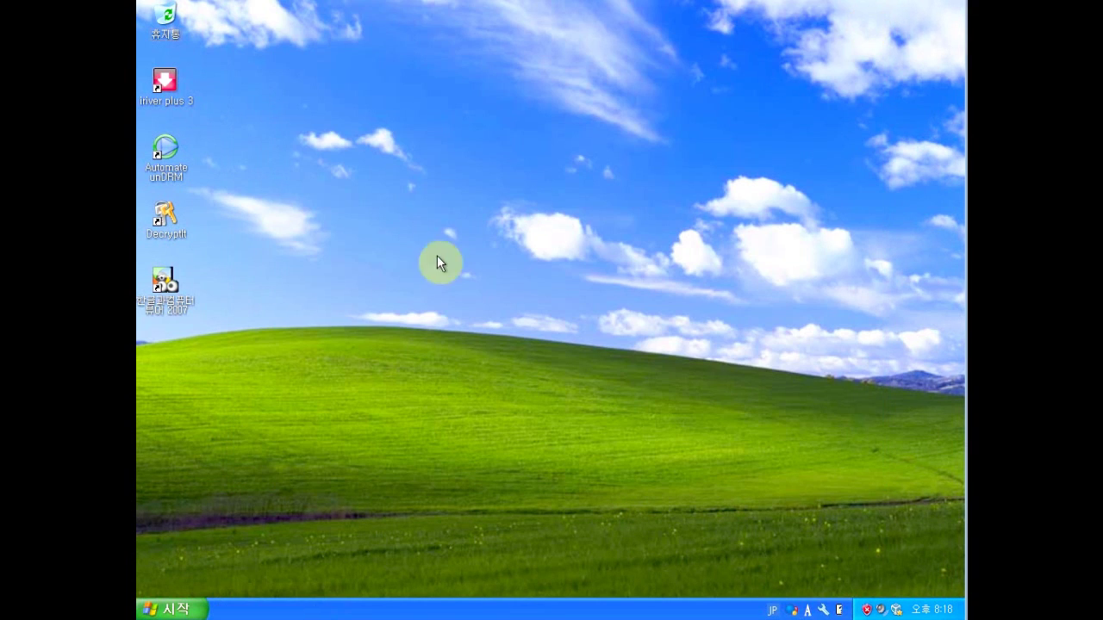
pyautogui.click(183, 610)
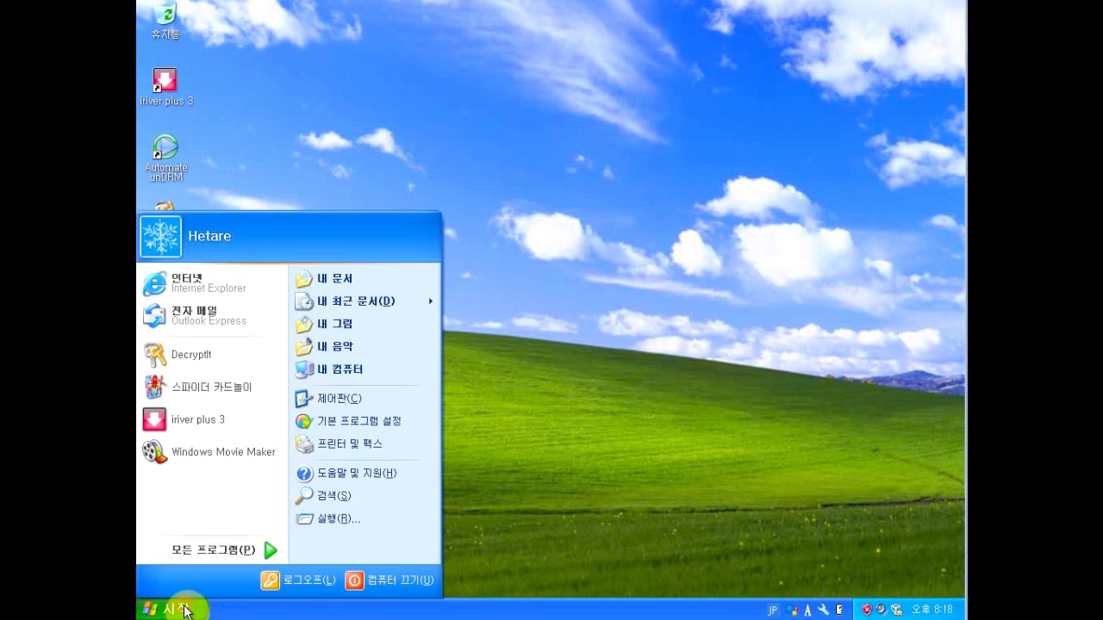
pyautogui.click(312, 378)
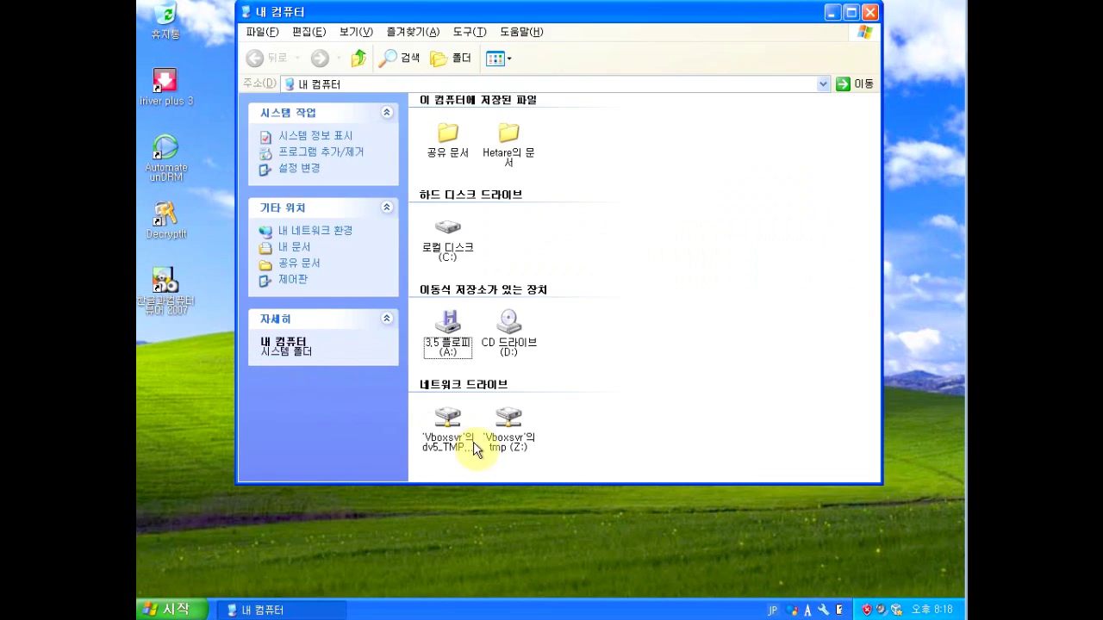
# - Examine the drive details and available actions for the network drives tmp (Z:) and dv5_TMP (T:) without choosing any action
pyautogui.rightClick(502, 436)
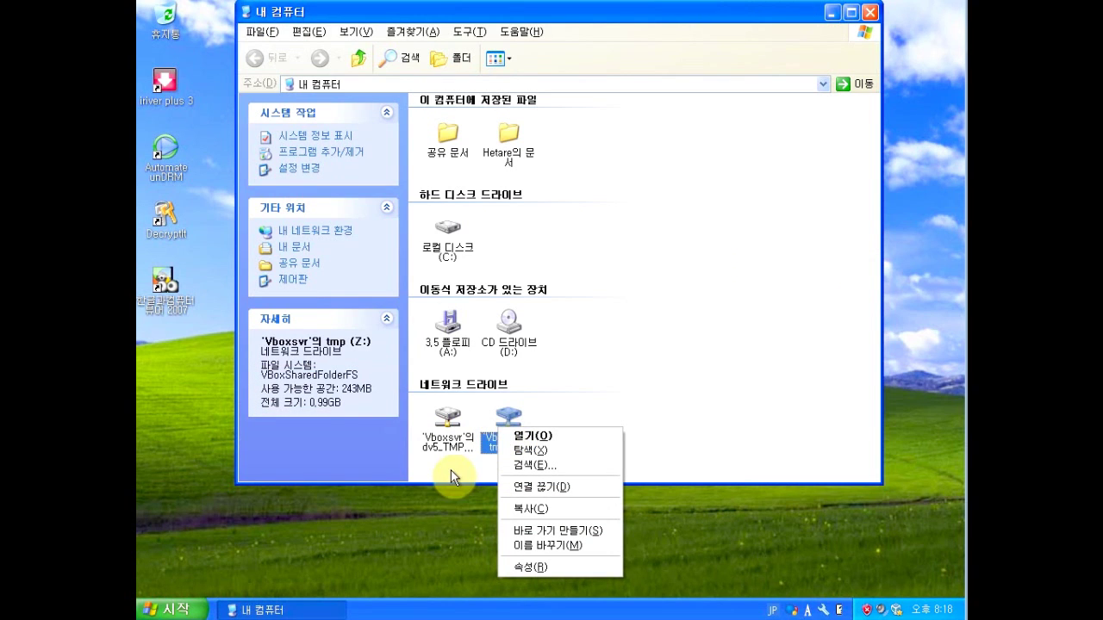
pyautogui.rightClick(444, 444)
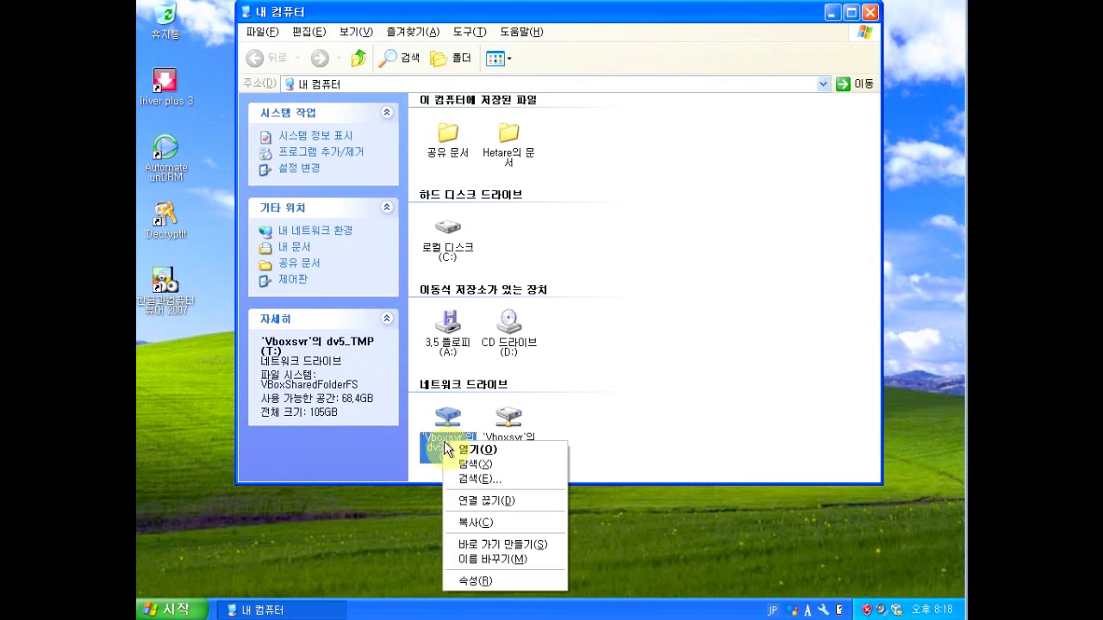
pyautogui.click(608, 454)
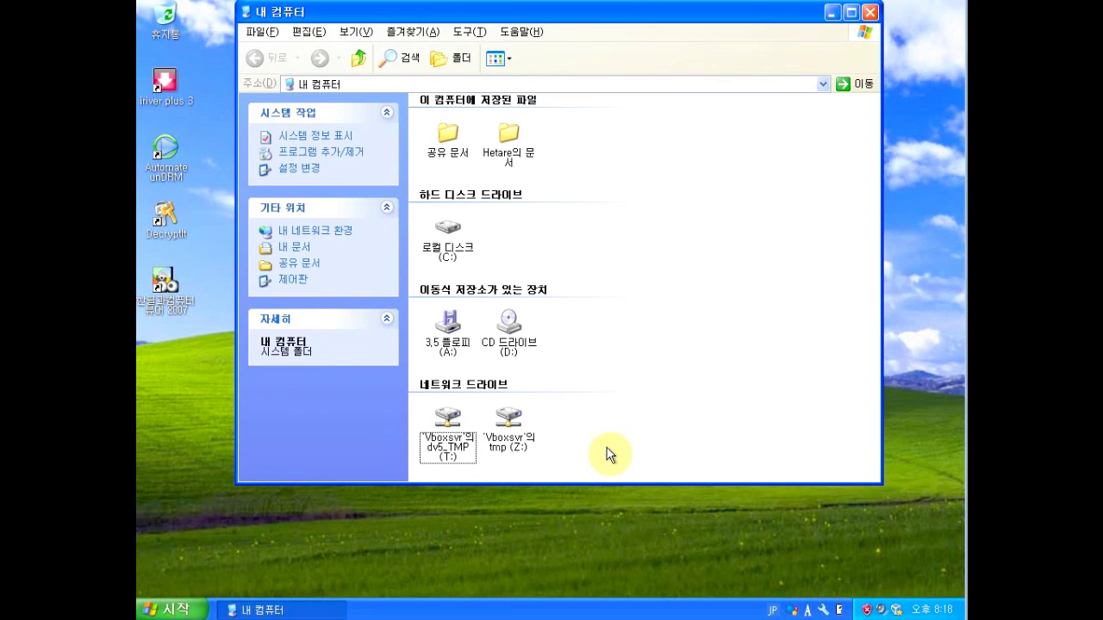